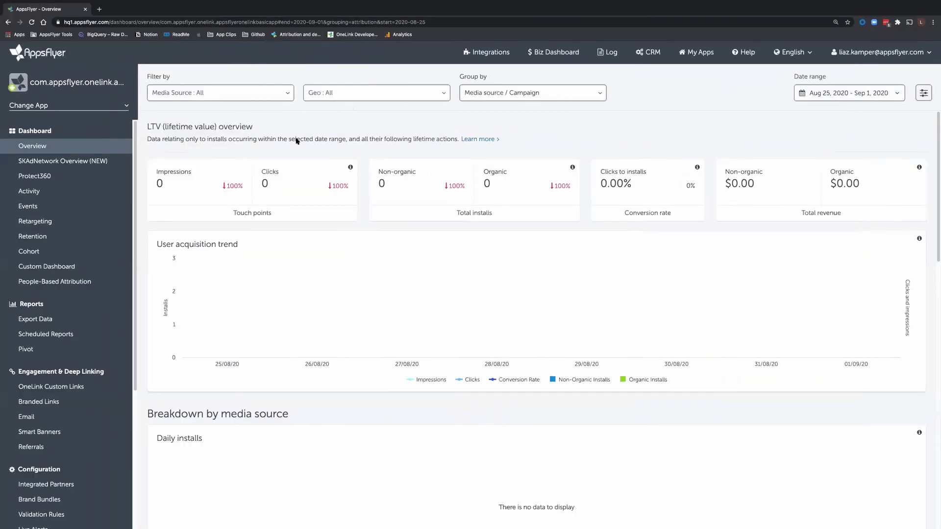
Open OneLink Custom Links to list the onelink-basic-app template's four links and its ID H5hv.
scroll(83, 333, down, 1)
click(72, 374)
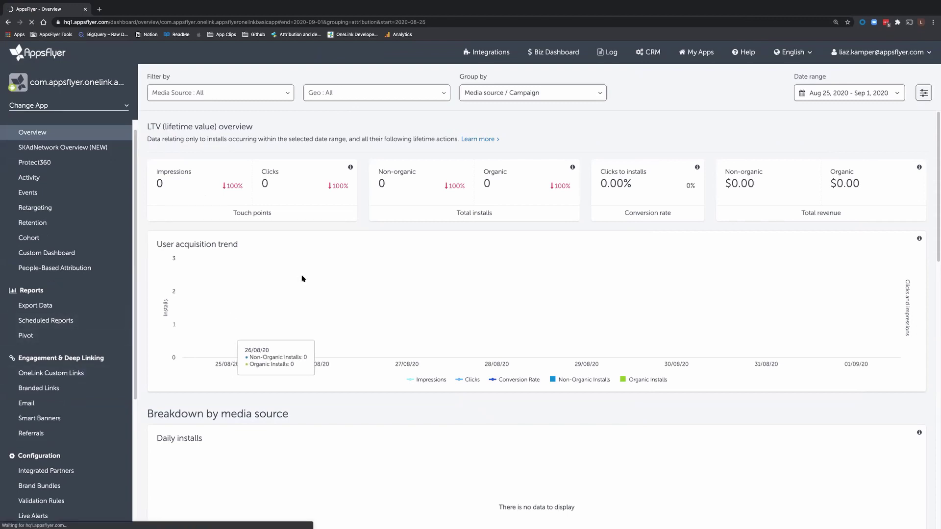
click(61, 374)
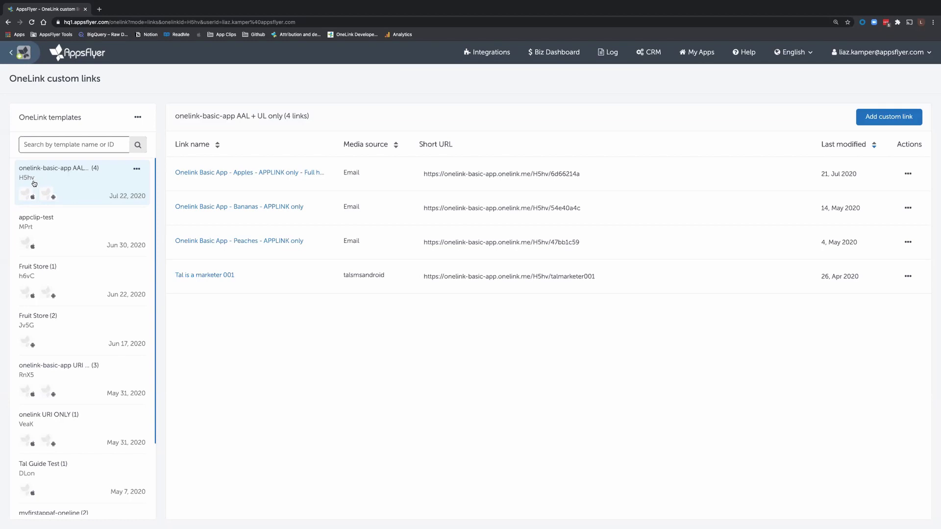
In the docs' Create OneLink attribution link request, enter H5hv as the onelink-id.
key(ctrl+Left)
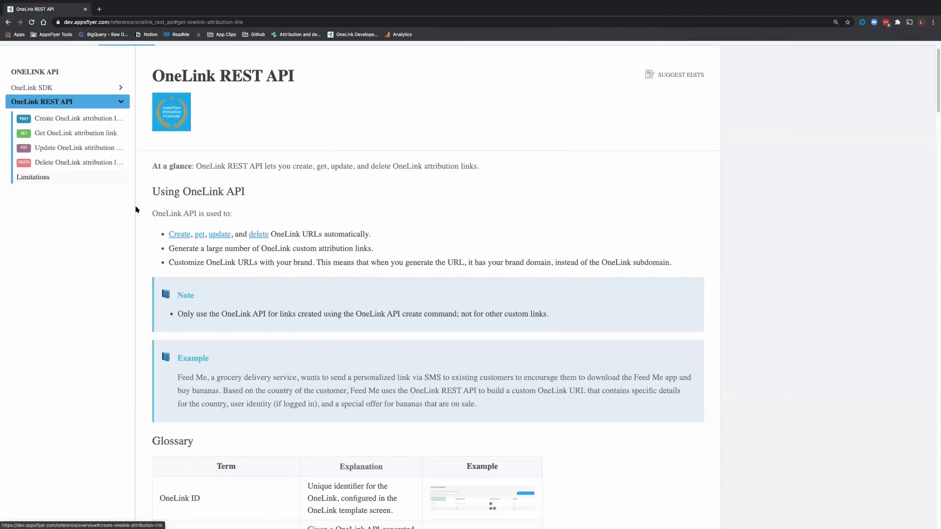
scroll(337, 302, down, 1)
scroll(336, 302, down, 4)
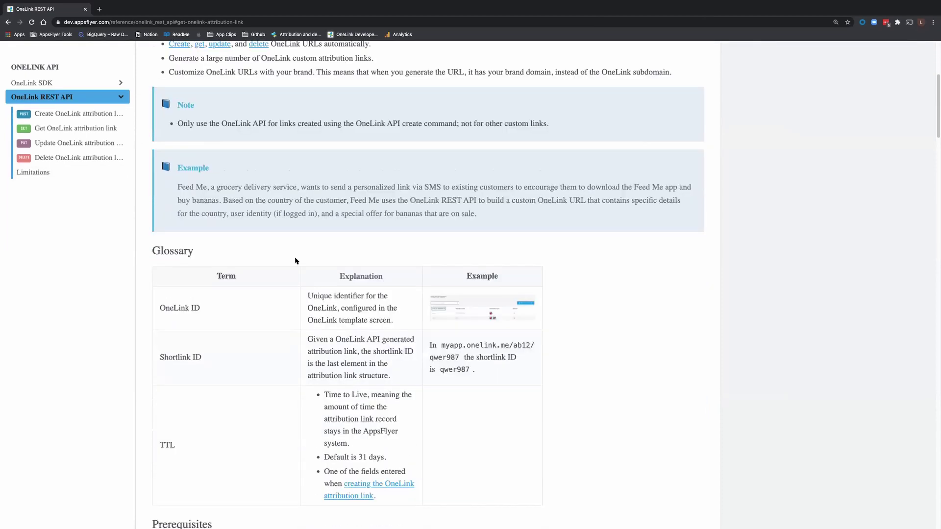
click(95, 115)
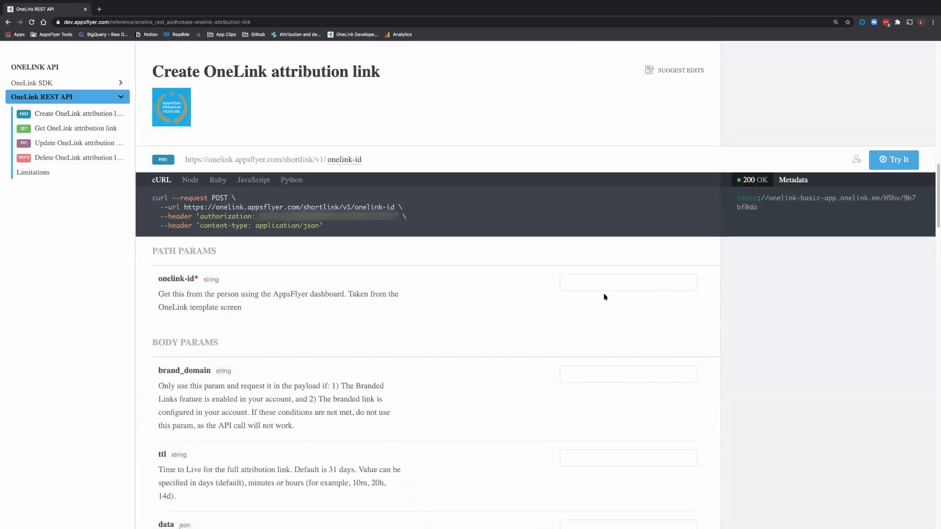
text(H5hv)
scroll(361, 242, down, 1)
click(579, 260)
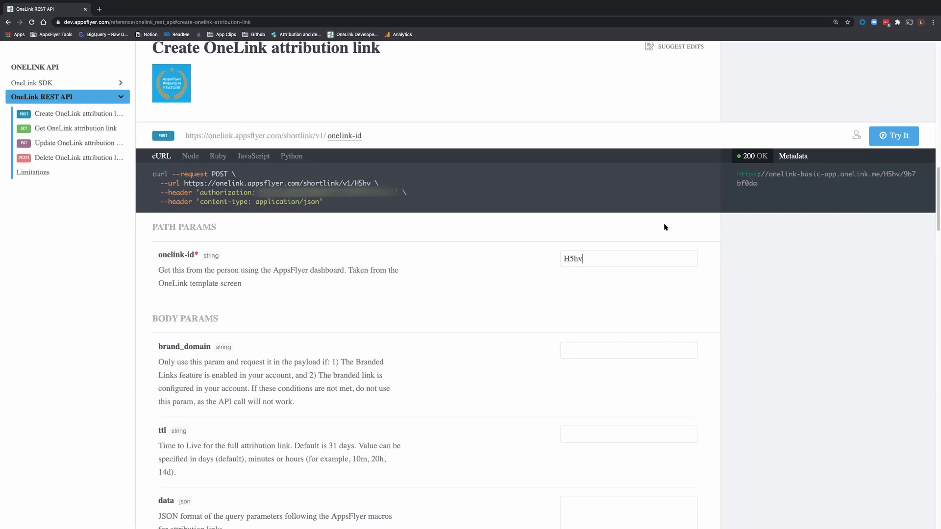
Clear the old token from the Header Auth authorization field and return to the dashboard.
click(857, 138)
double_click(821, 185)
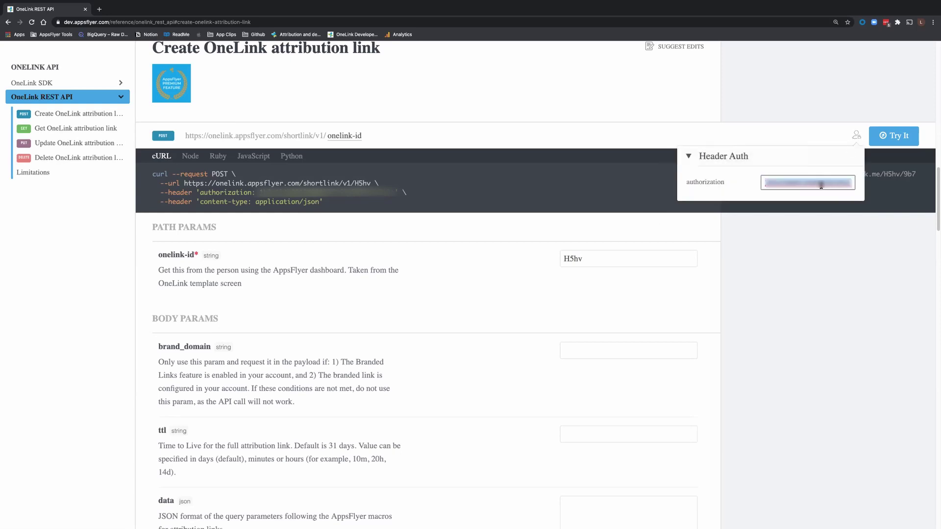
key(BackSpace)
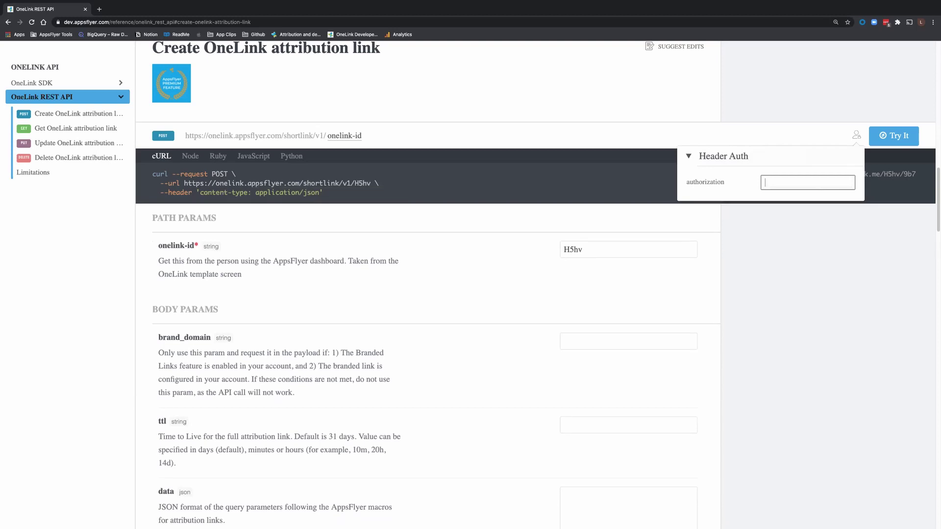
key(ctrl+Right)
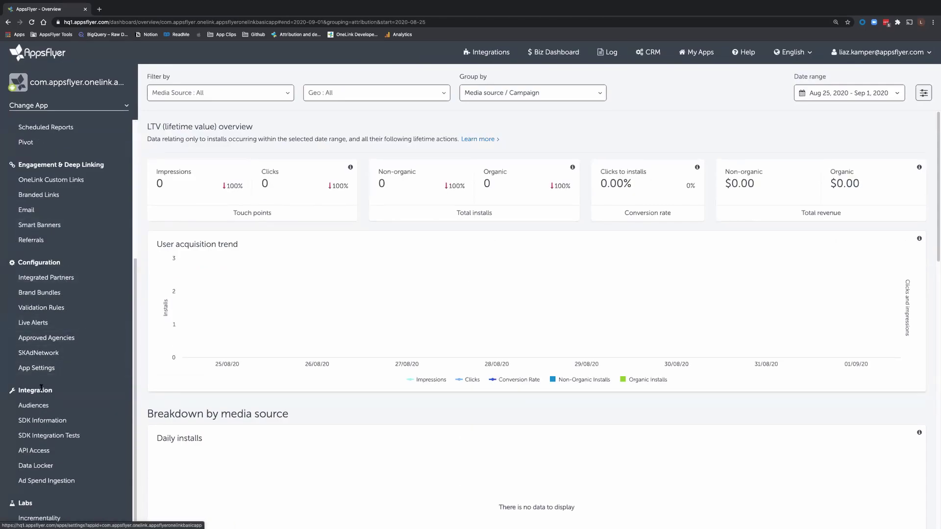
Copy the OneLink API key from the API Access settings page.
click(34, 455)
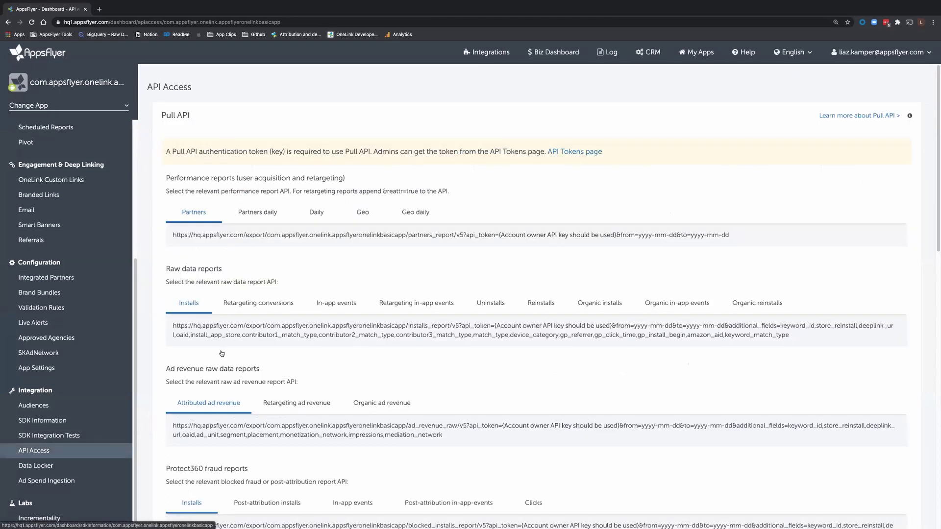
scroll(239, 322, down, 3)
scroll(239, 322, down, 15)
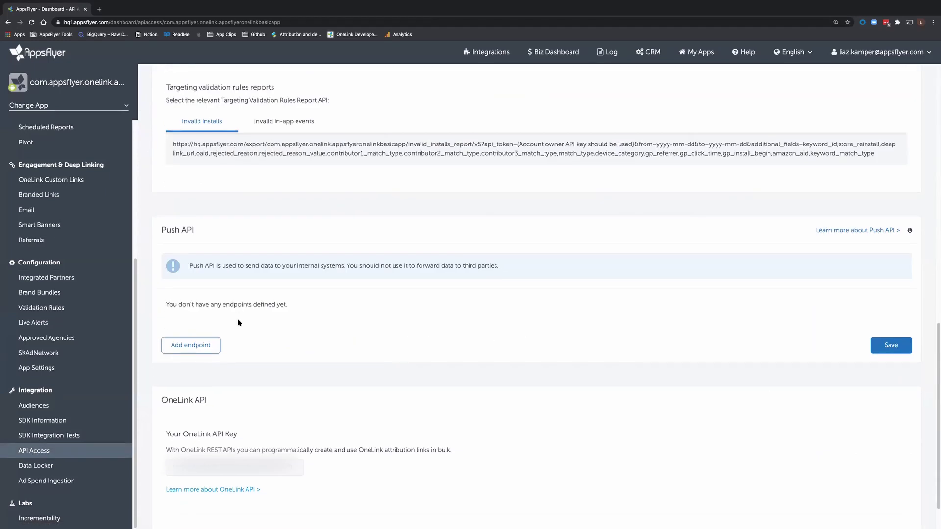
click(224, 417)
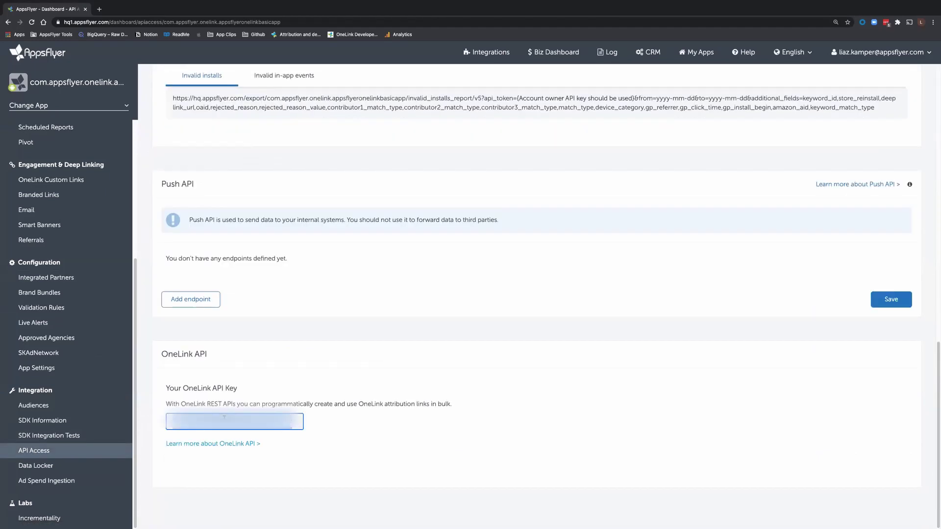
right_click(215, 419)
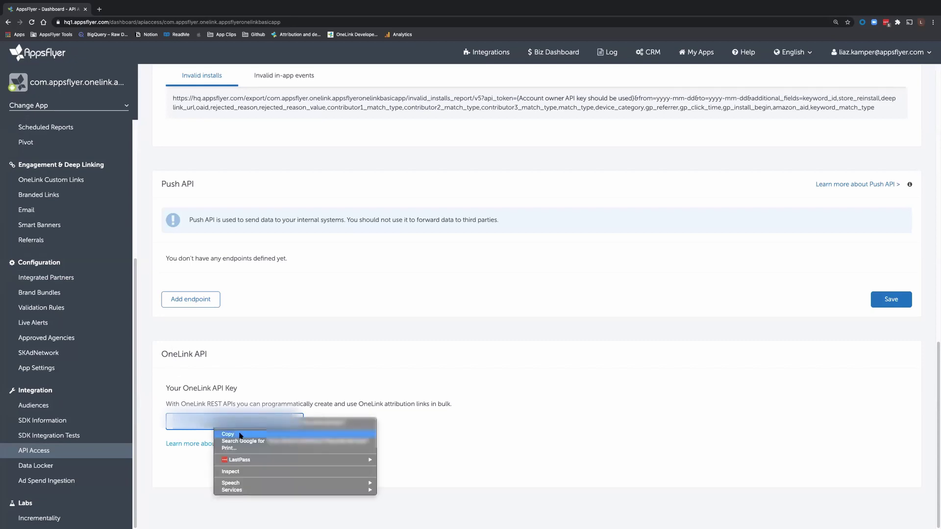
click(241, 434)
Paste the API key into the docs' authorization field and send the request.
key(ctrl+Left)
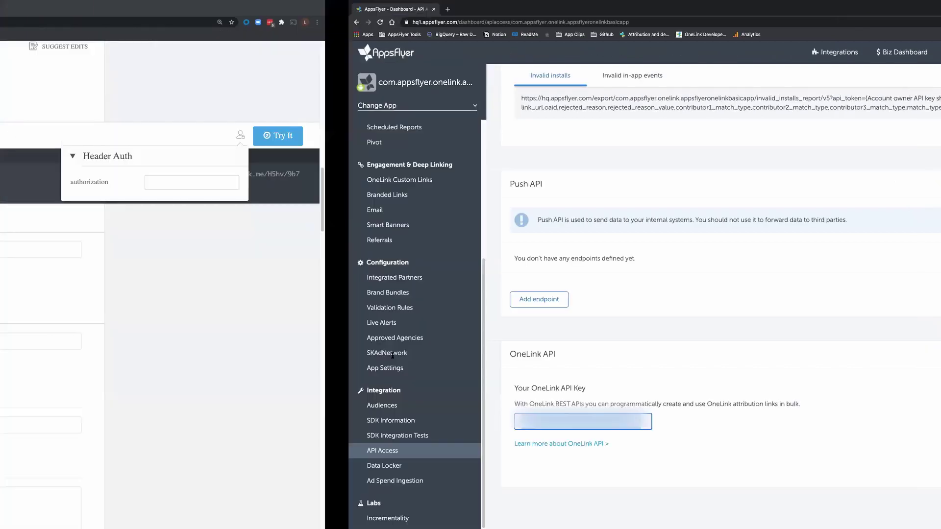
key(super+v)
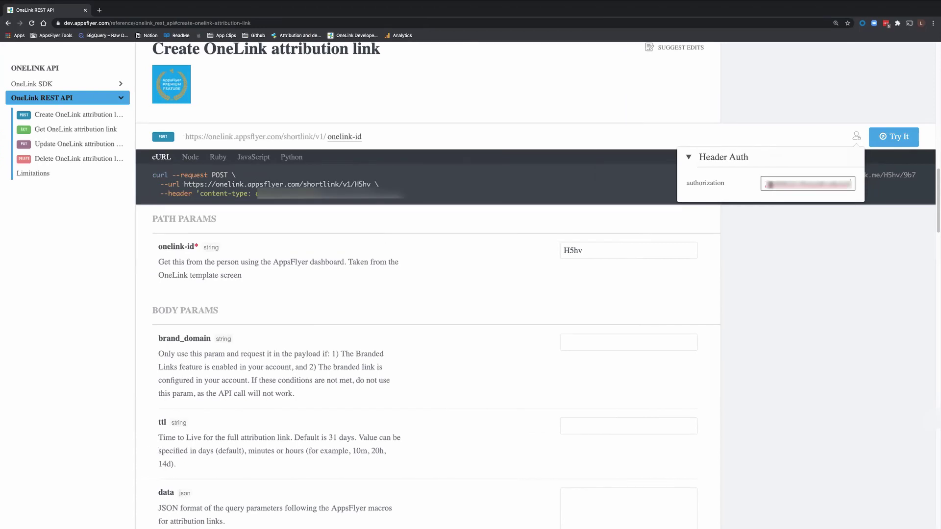
key(Return)
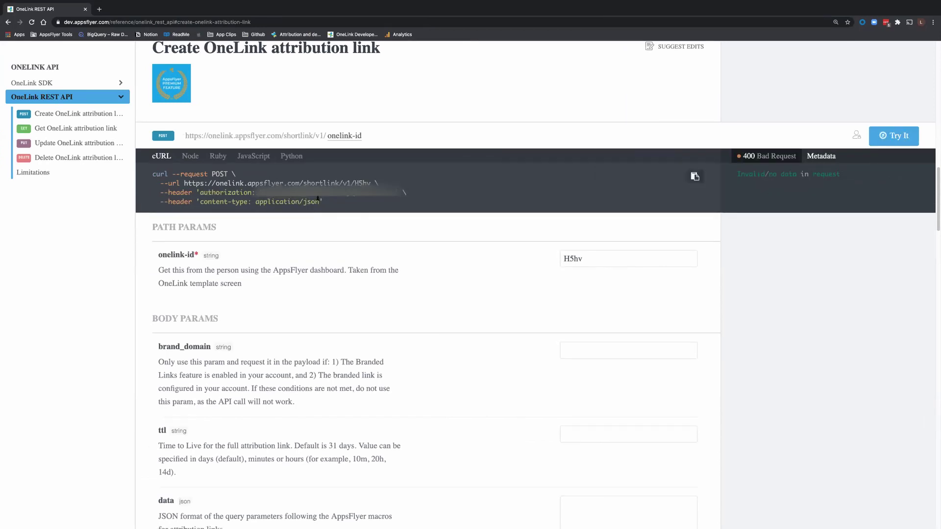
Set time to live to 21d and paste the sample JSON into the data field.
scroll(544, 212, down, 3)
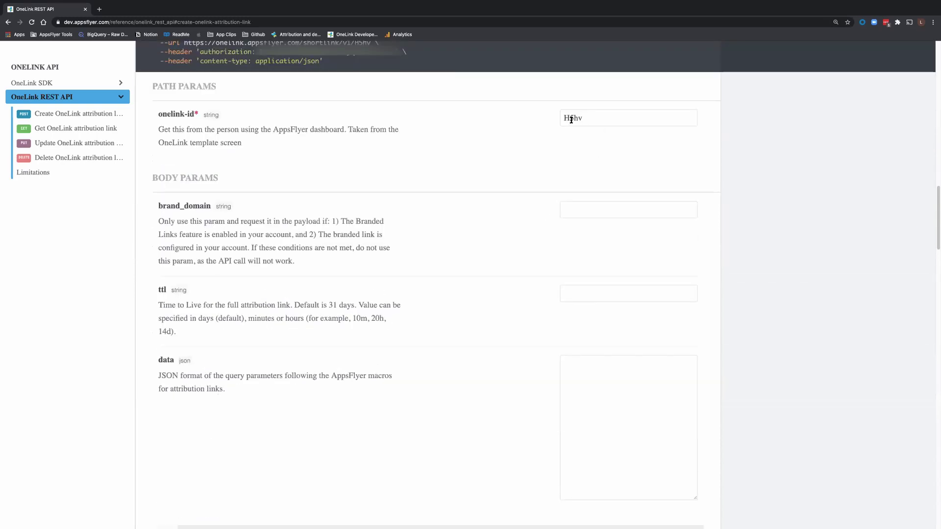
click(591, 292)
text(21d)
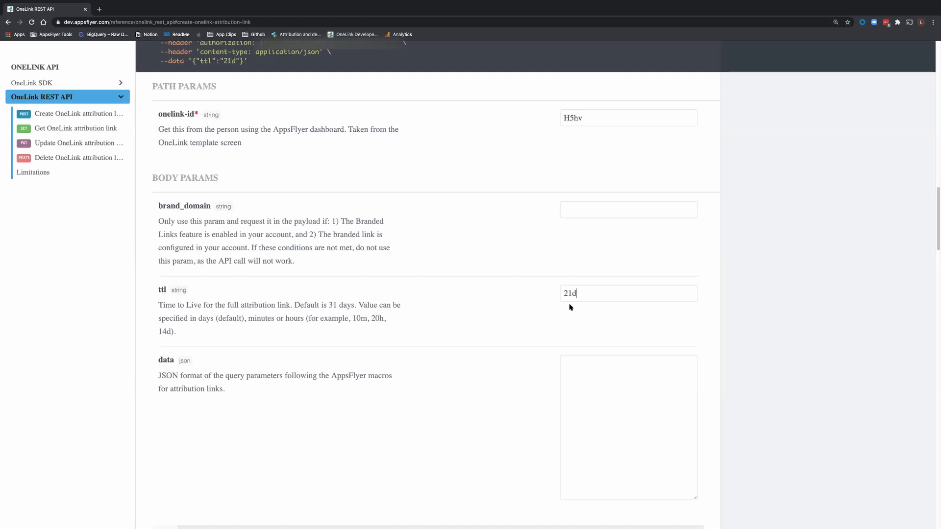
scroll(563, 359, down, 3)
scroll(549, 354, down, 2)
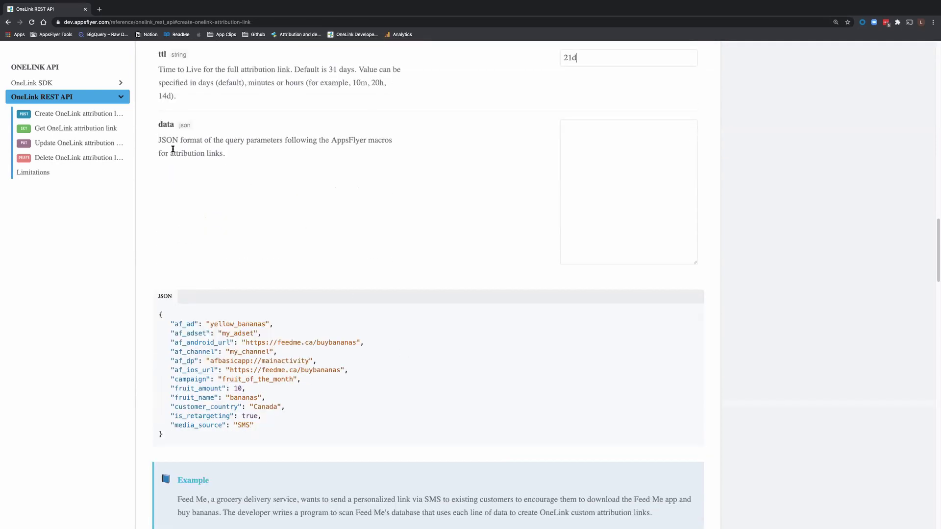
drag(161, 315, 188, 437)
right_click(210, 361)
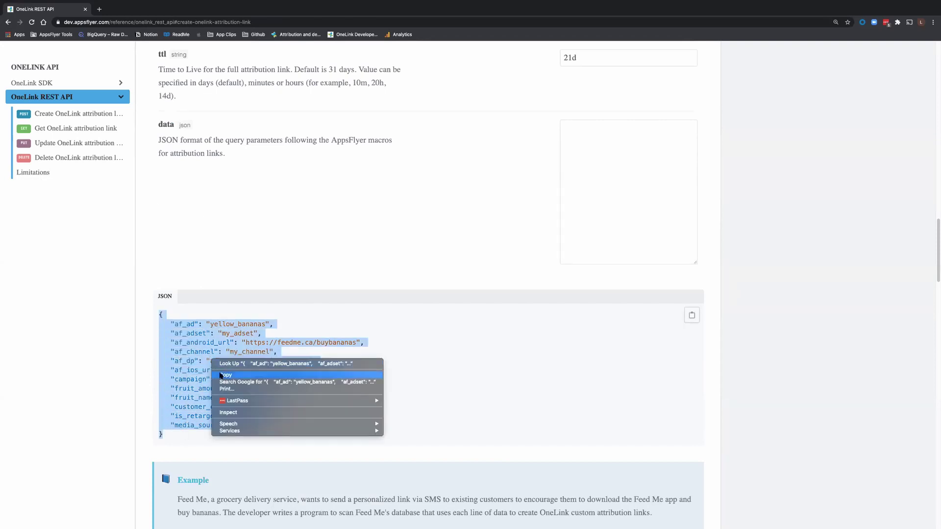
click(230, 374)
click(594, 133)
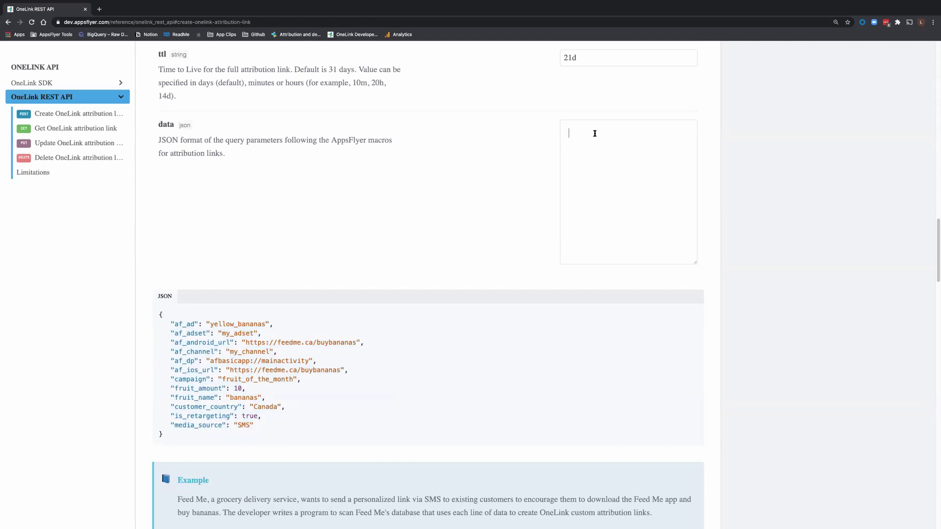
key(ctrl+v)
Change the JSON to brown_bananas and fruit_amount 15, then send the create request.
scroll(601, 166, up, 5)
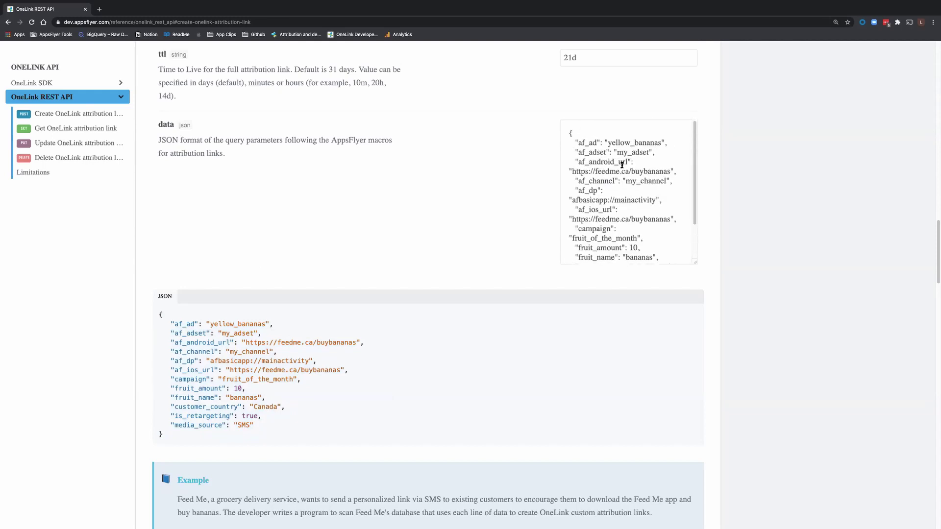
click(630, 143)
key(BackSpace)
key(BackSpace)
key(BackSpace)
key(BackSpace)
key(BackSpace)
key(BackSpace)
text(brown)
scroll(593, 205, down, 3)
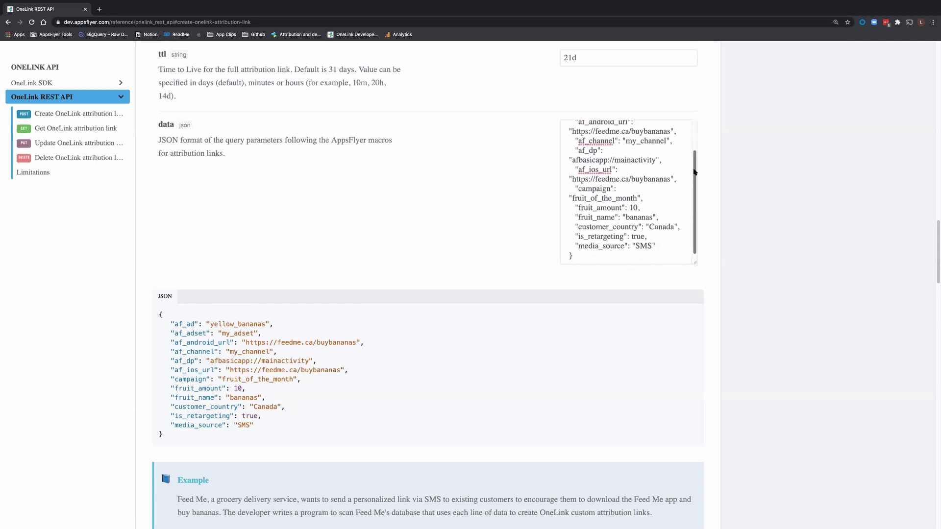
double_click(632, 206)
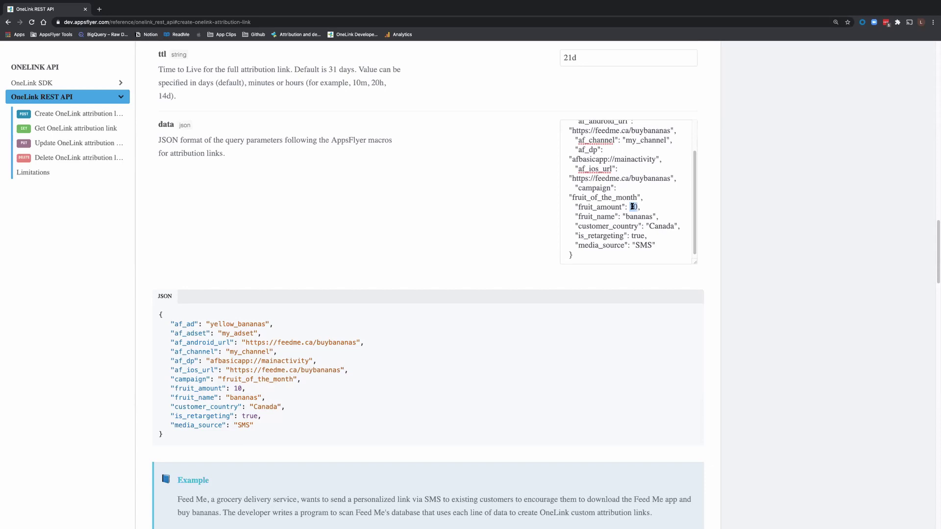
text(15)
scroll(725, 194, up, 5)
scroll(725, 193, up, 3)
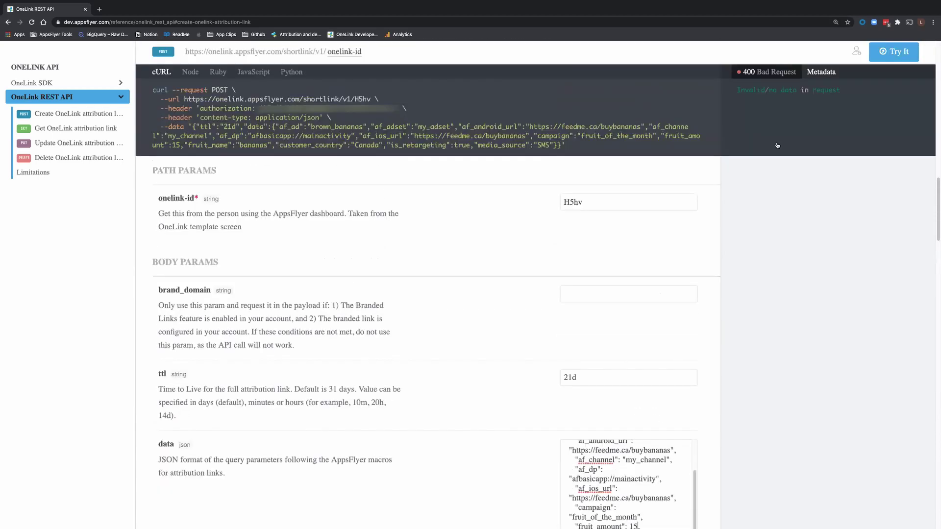
click(904, 119)
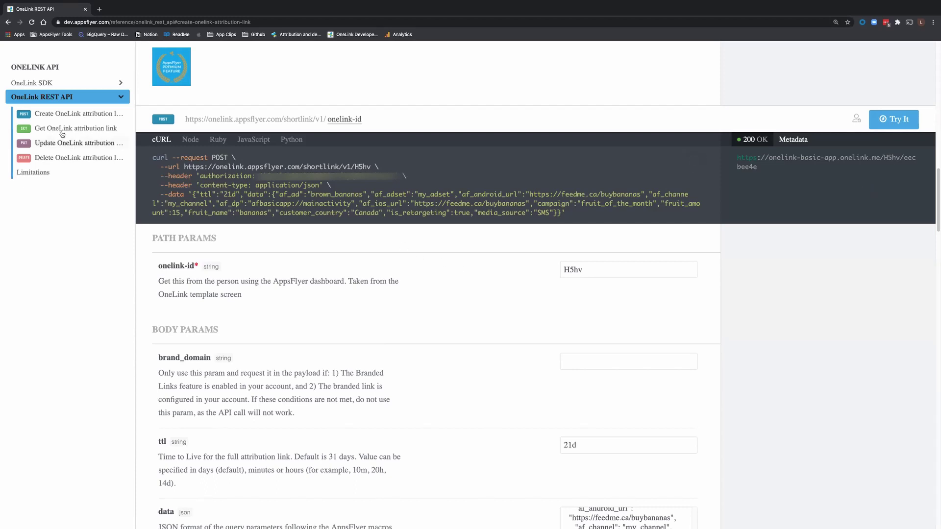
Copy short link ID eecbee4e and go to the Get OneLink attribution link section.
double_click(906, 160)
right_click(909, 160)
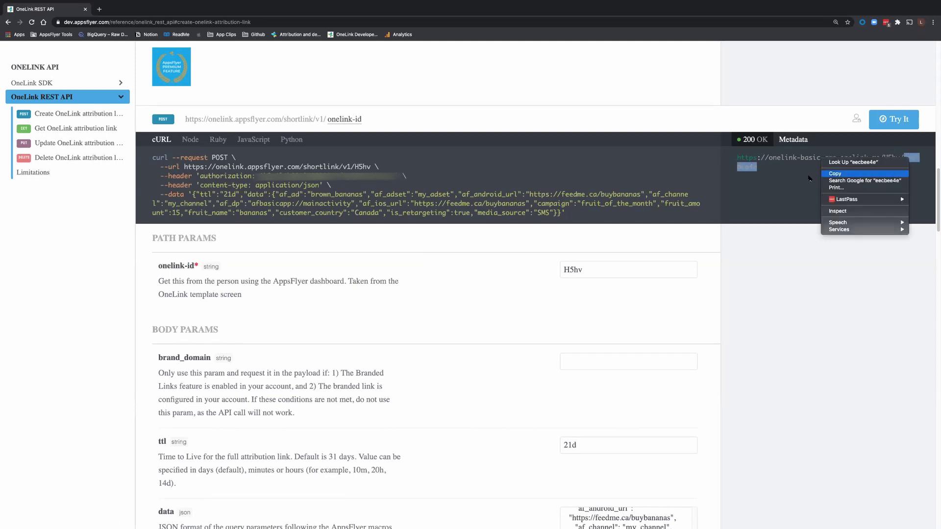
click(834, 174)
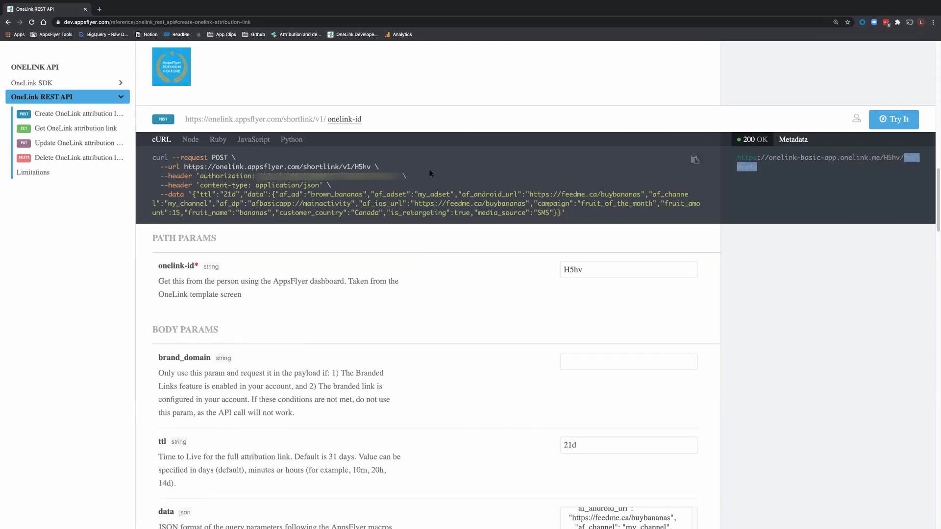
click(43, 129)
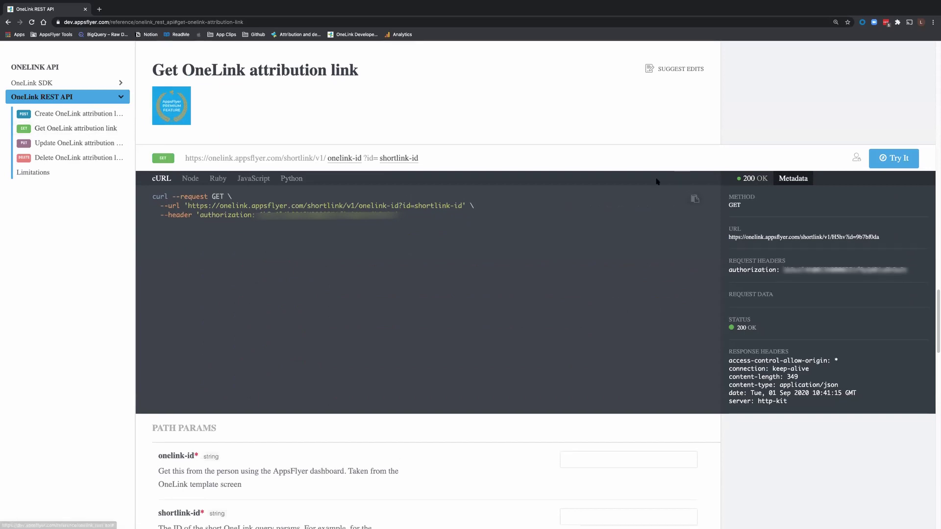
click(755, 178)
Send the Get request with onelink-id H5hv and shortlink-id eecbee4e, then view its metadata.
scroll(641, 251, down, 3)
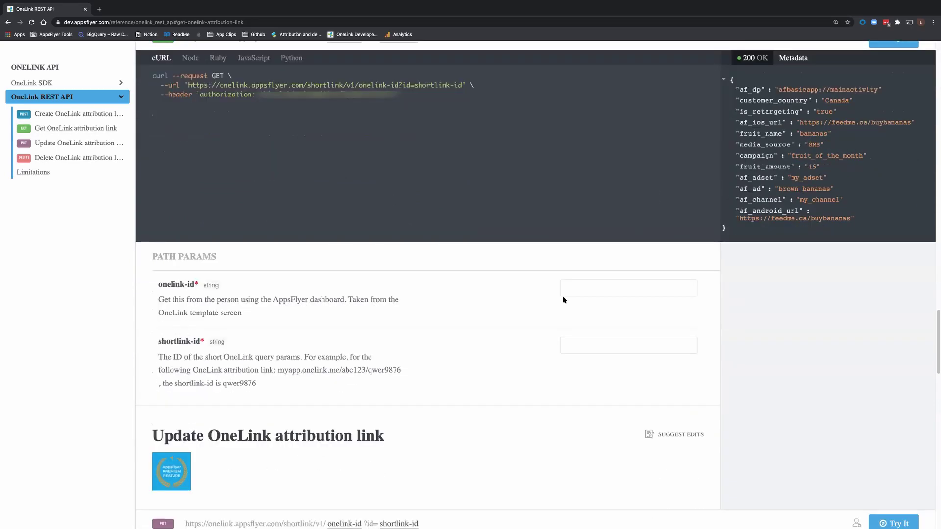
click(586, 288)
text(H5hv)
click(584, 344)
key(super+v)
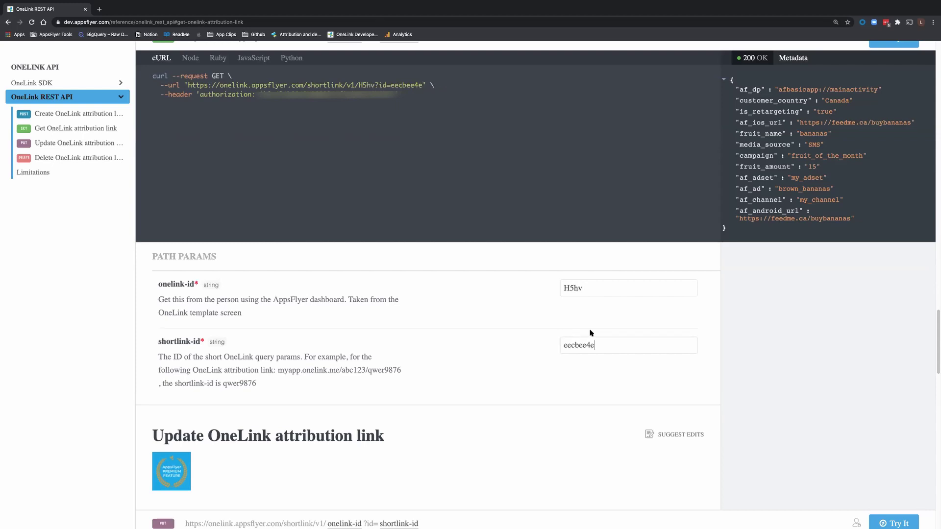
scroll(802, 216, up, 2)
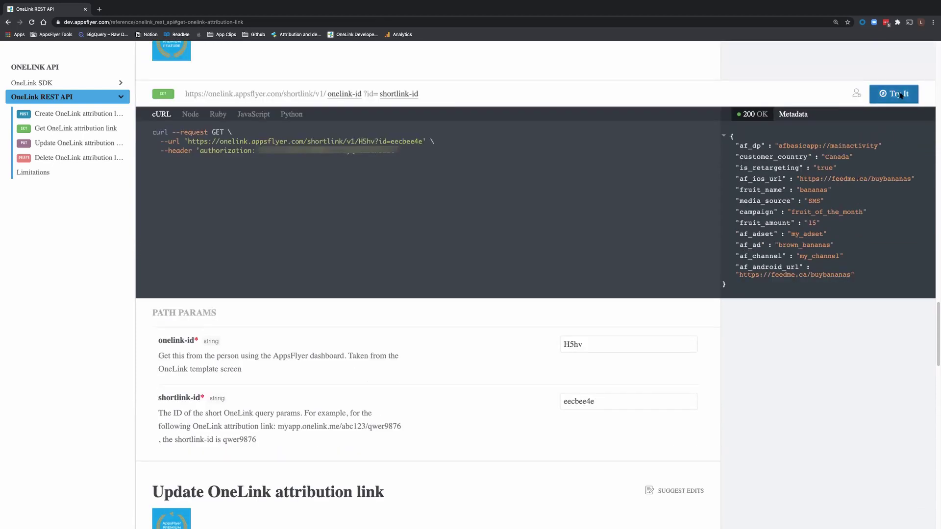
click(900, 95)
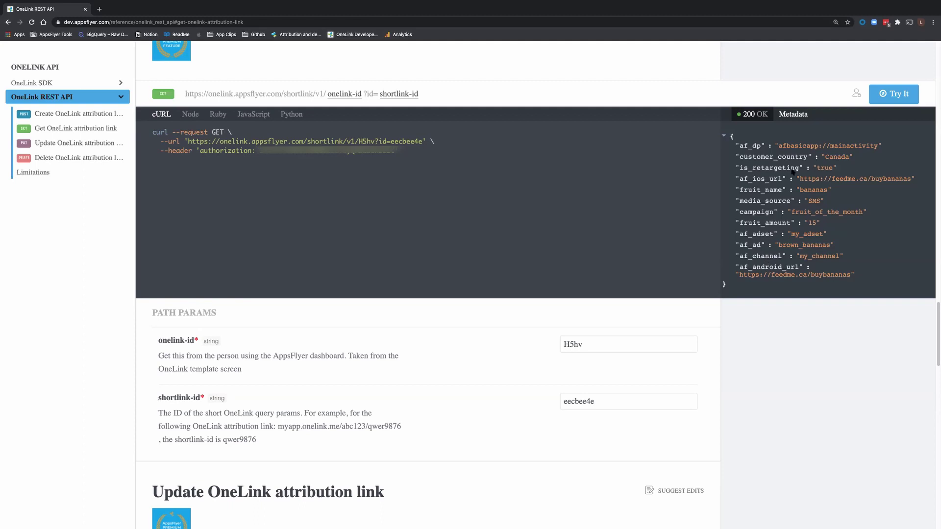
click(800, 117)
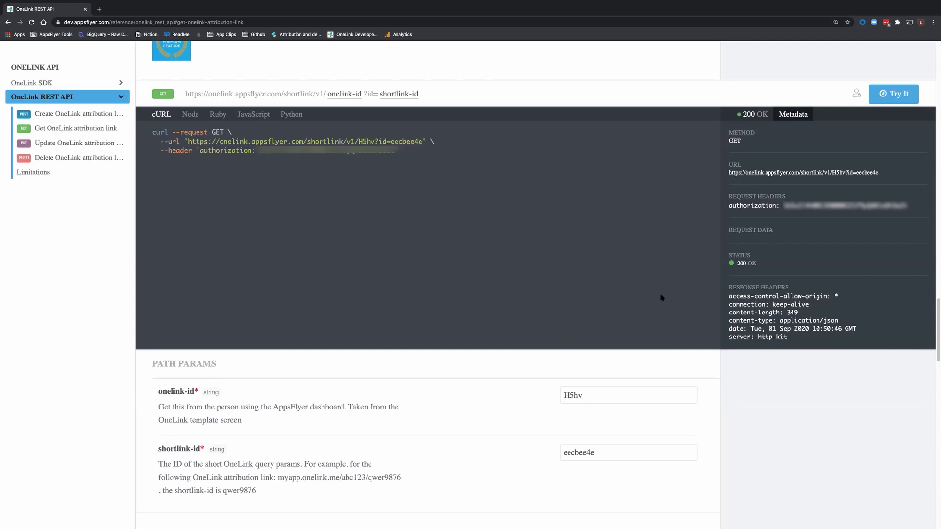
Send the Delete OneLink attribution link request for H5hv and eecbee4e.
scroll(639, 296, down, 7)
scroll(639, 296, down, 4)
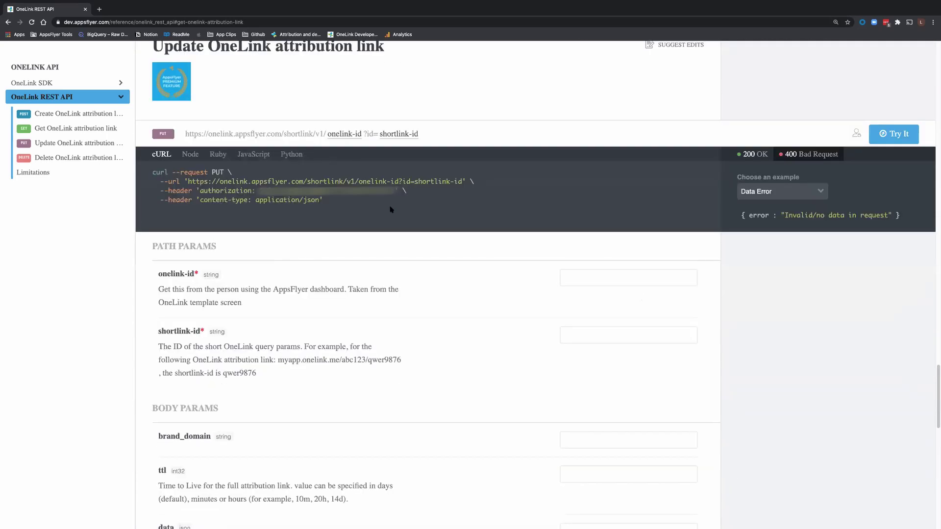
click(77, 157)
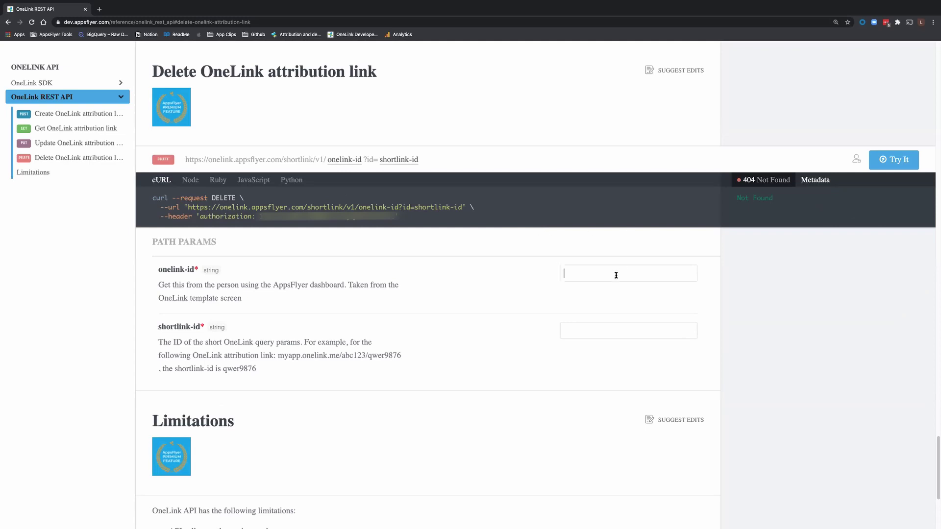
click(565, 273)
text(H5hv)
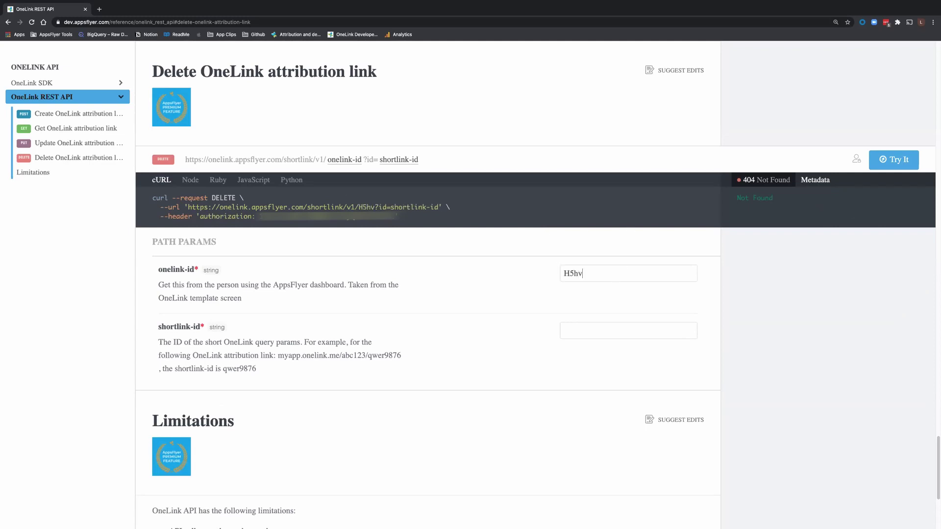
click(607, 334)
key(super+v)
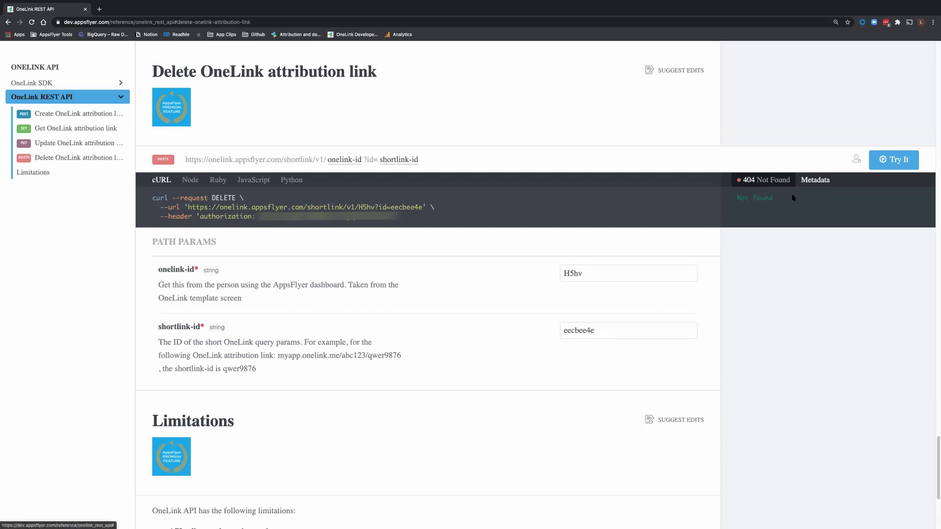
click(895, 159)
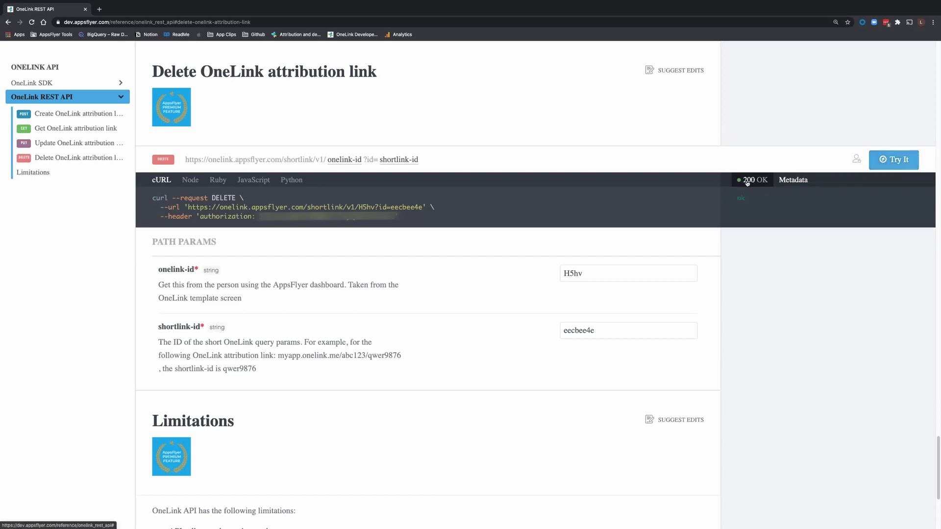
Check the delete response metadata, then resend the delete request to get 404 Not Found.
click(790, 180)
click(763, 181)
click(893, 159)
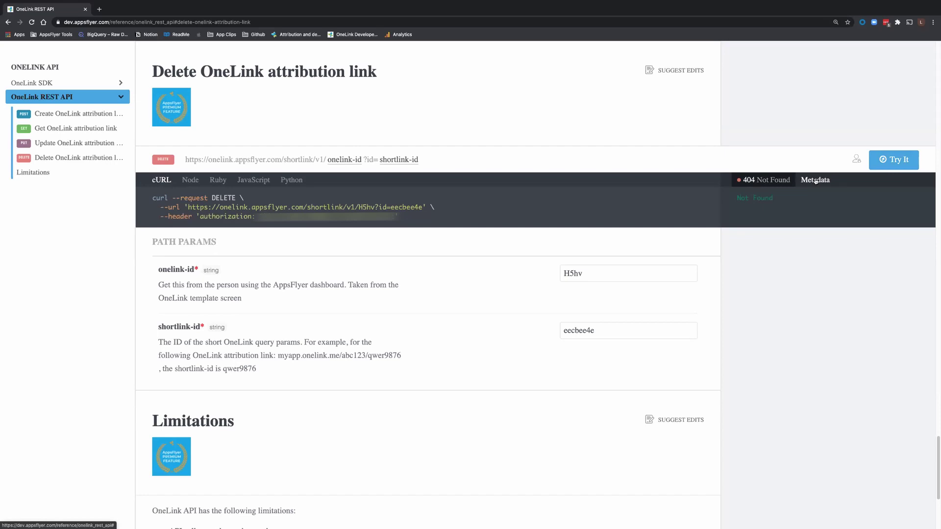
Inspect the 404 metadata for DELETE H5hv/eecbee4e and resend the delete request once more.
click(814, 180)
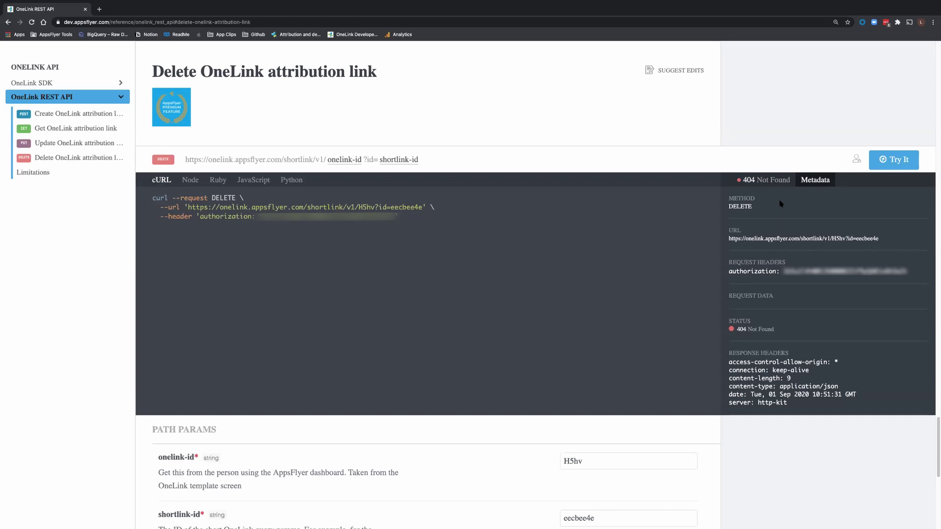
click(893, 159)
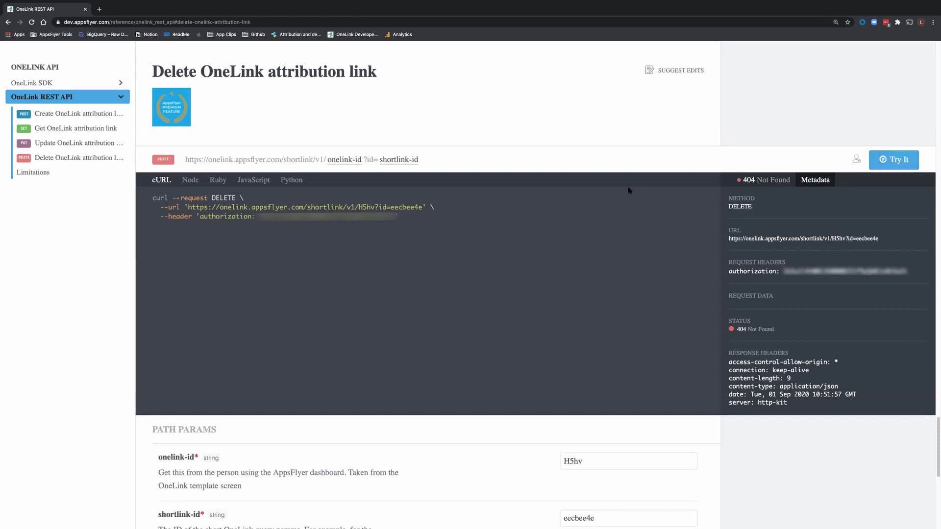